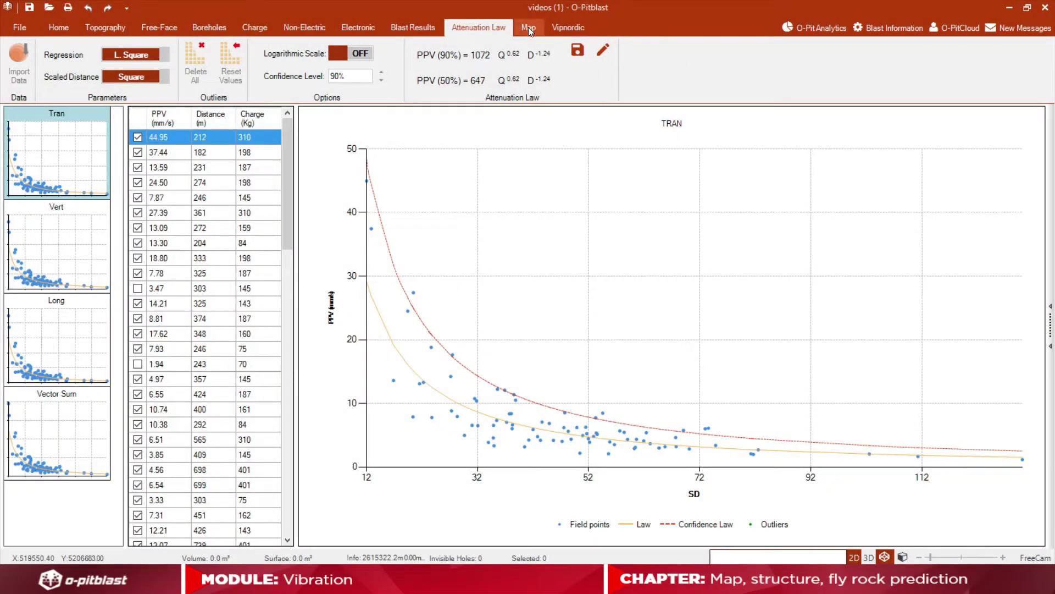
Step: Open the satellite map and search for Austrália to jump the map to Australia
click(529, 28)
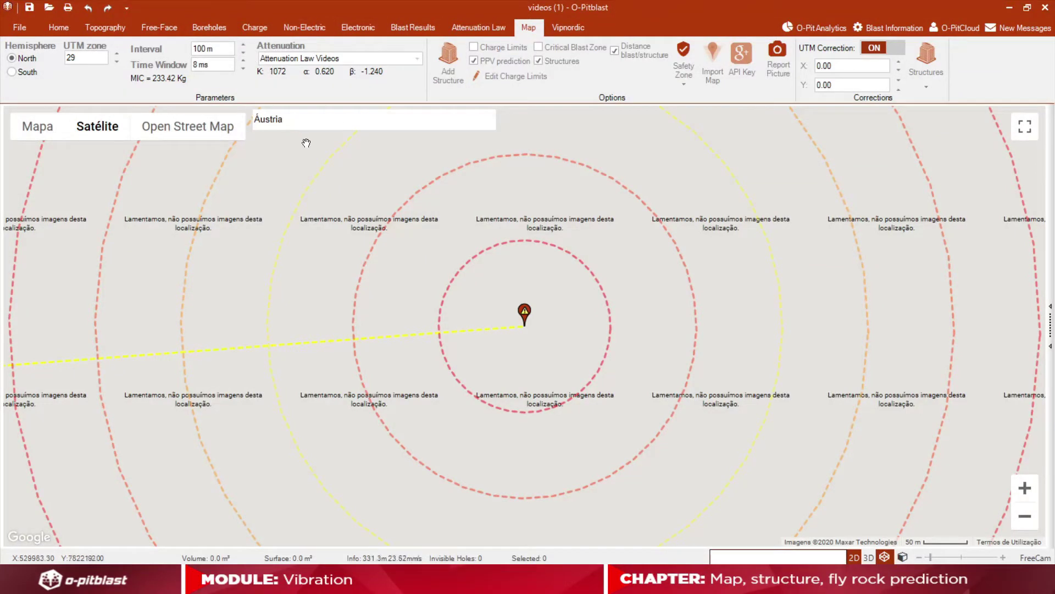
click(298, 123)
key(BackSpace)
key(BackSpace)
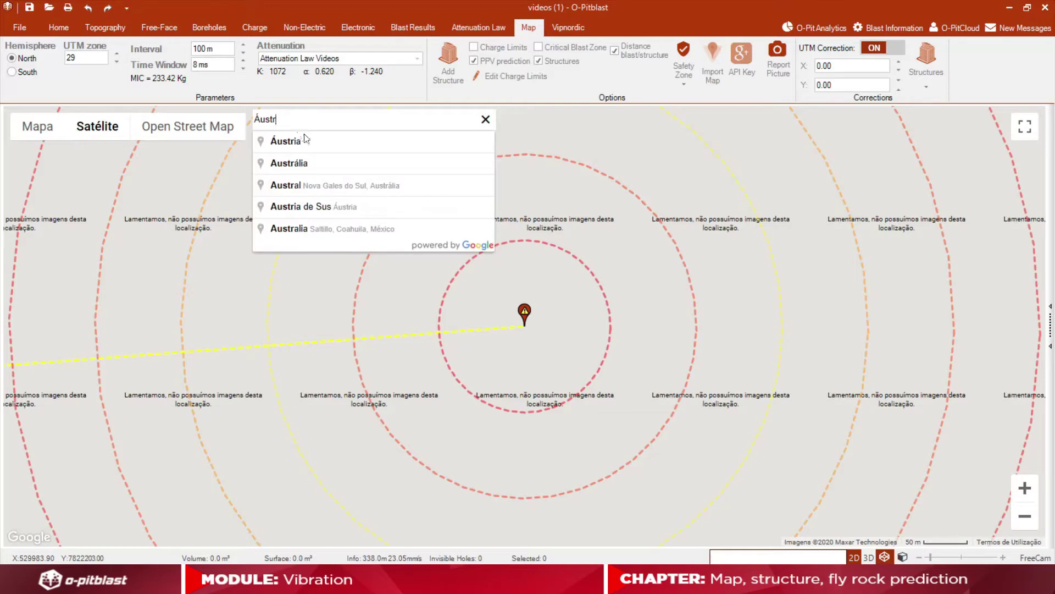
click(318, 170)
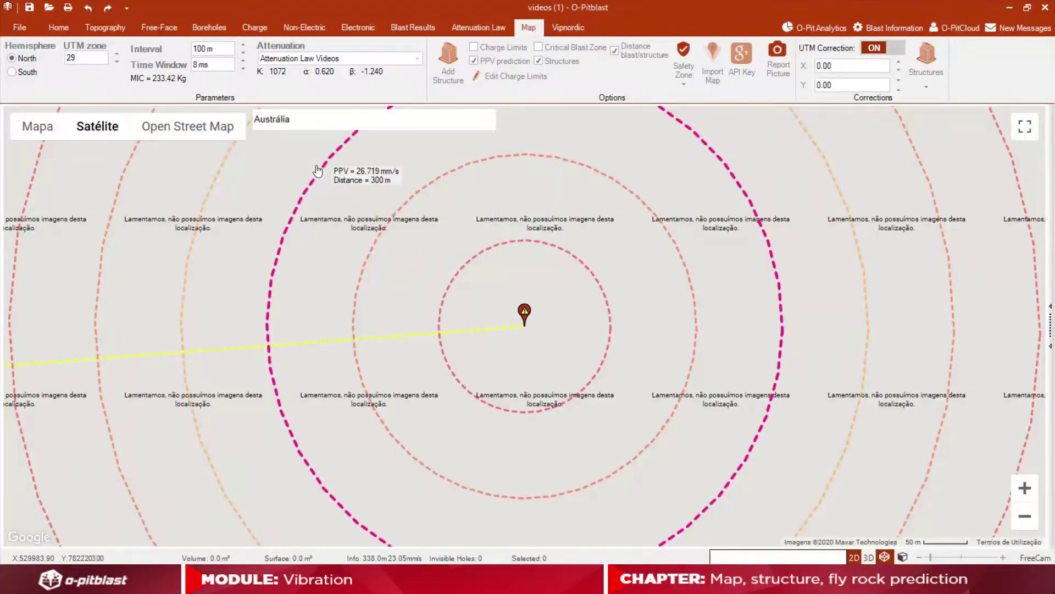
Step: Zoom and pan onto the open-pit mine lake in the hills east of Adelaide
scroll(548, 362, up, 3)
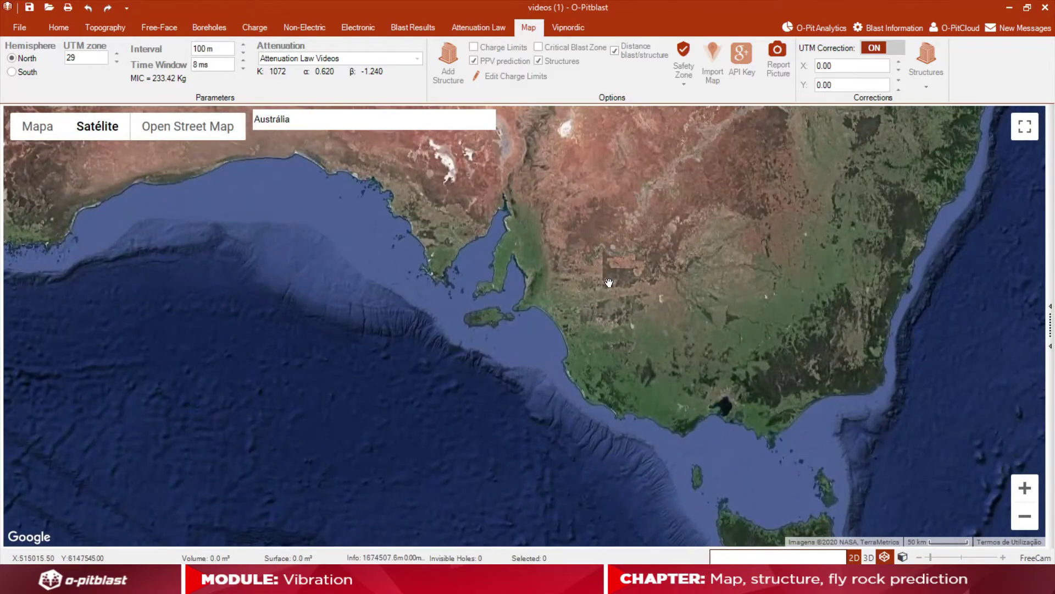
scroll(602, 288, up, 3)
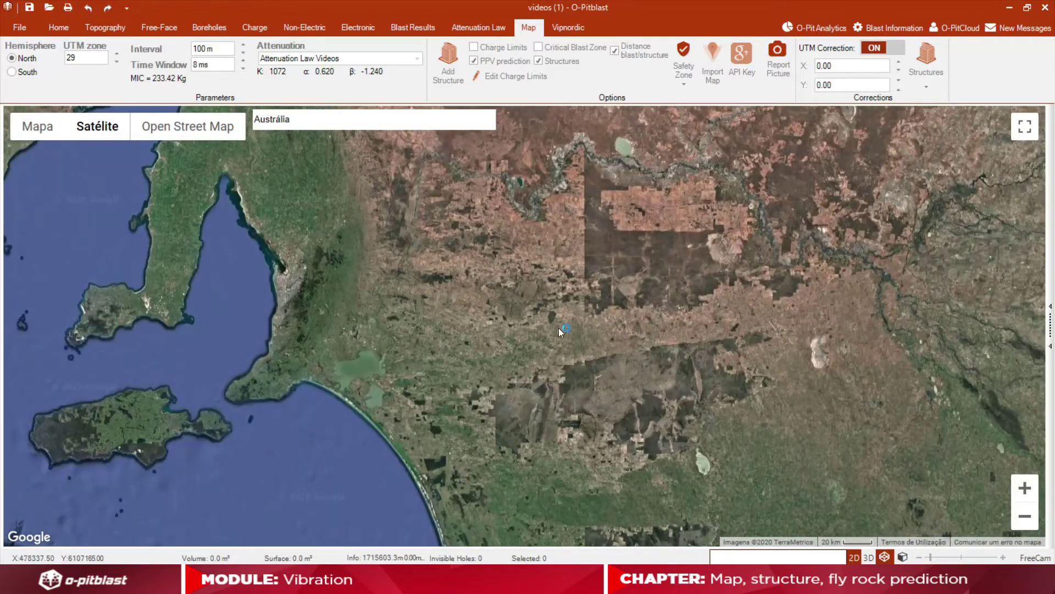
scroll(554, 324, up, 1)
scroll(439, 290, down, 2)
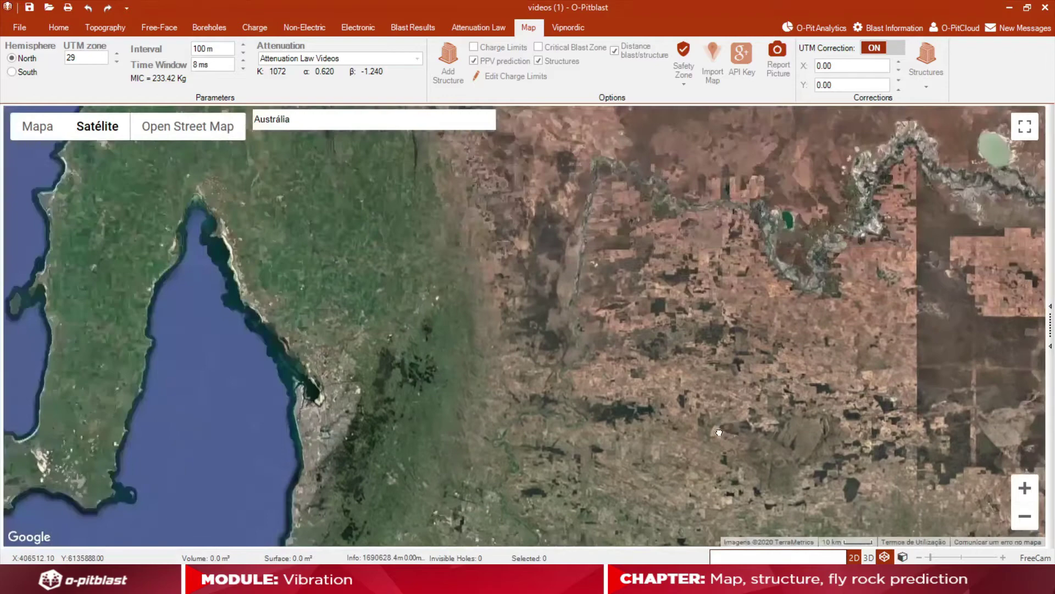
drag(439, 290, 471, 412)
scroll(489, 408, up, 2)
scroll(488, 408, down, 1)
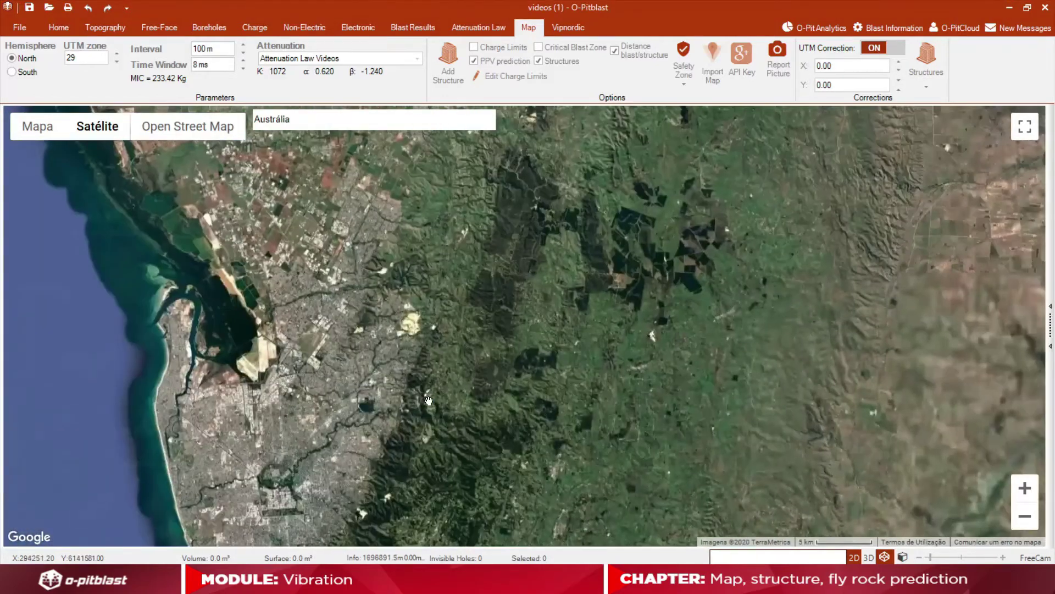
drag(474, 277, 613, 308)
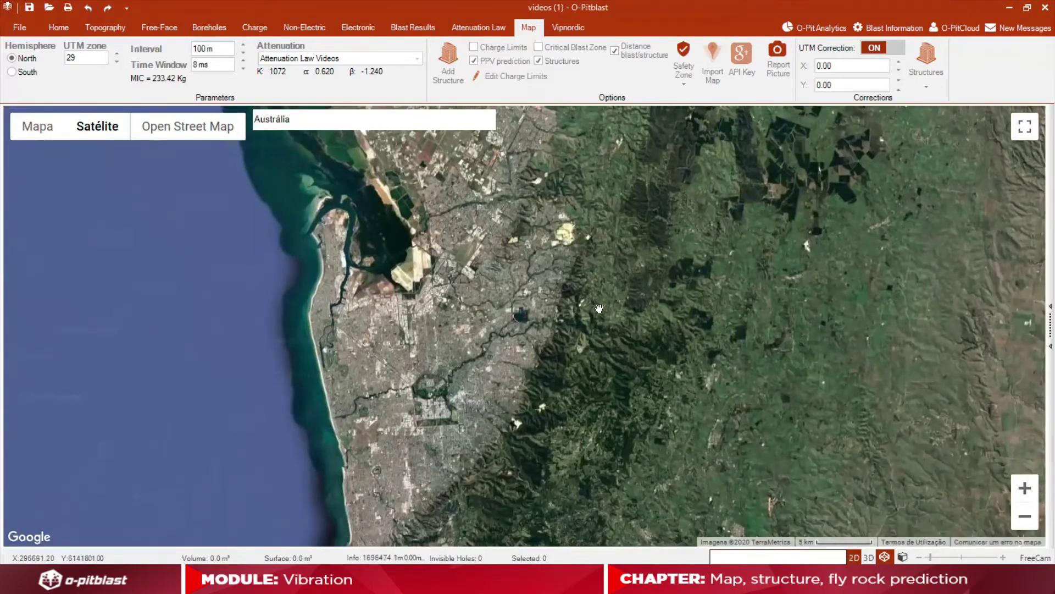
scroll(609, 313, up, 2)
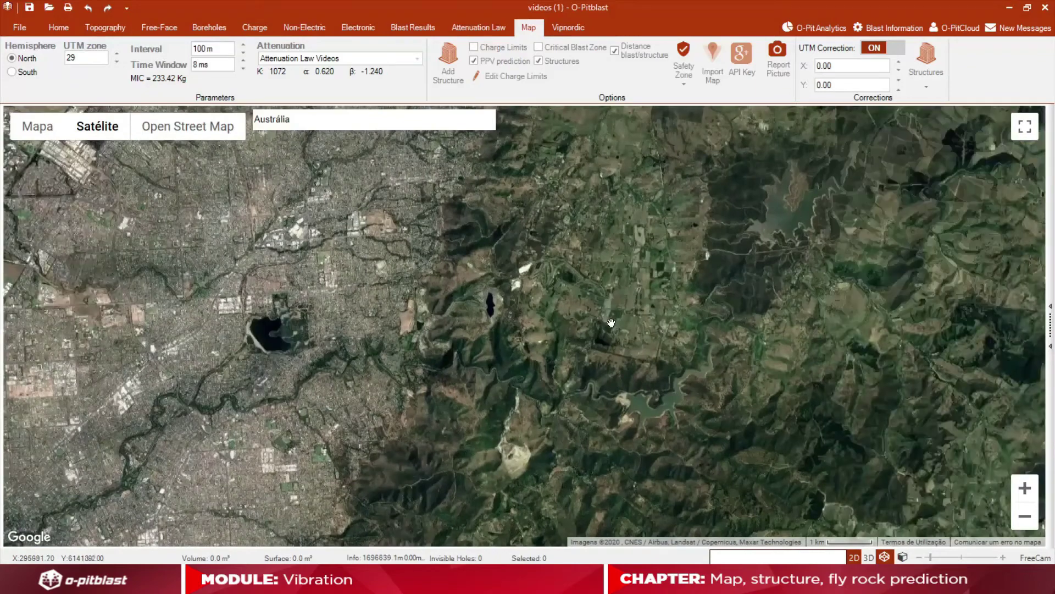
drag(508, 352, 600, 351)
scroll(600, 350, up, 3)
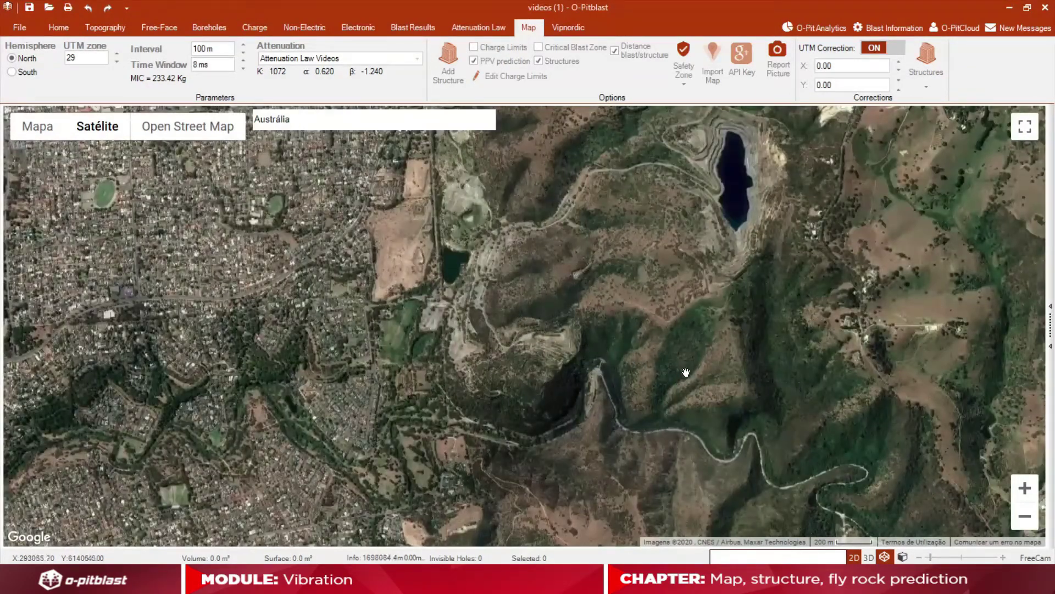
Step: Move the blast to the pit beside the mine lake and zoom out to see the PPV rings
right_click(766, 259)
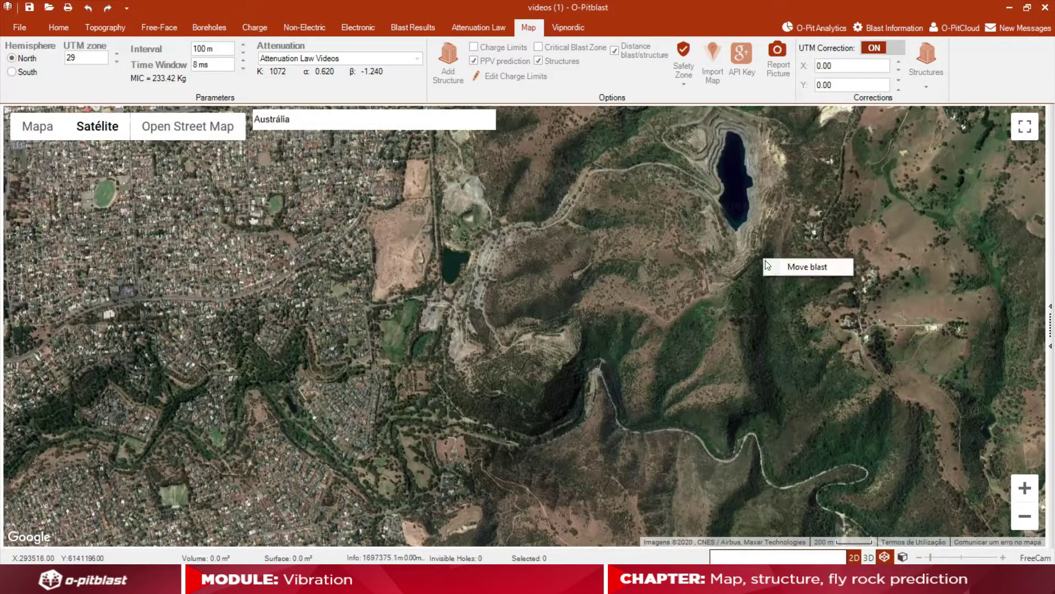
click(772, 263)
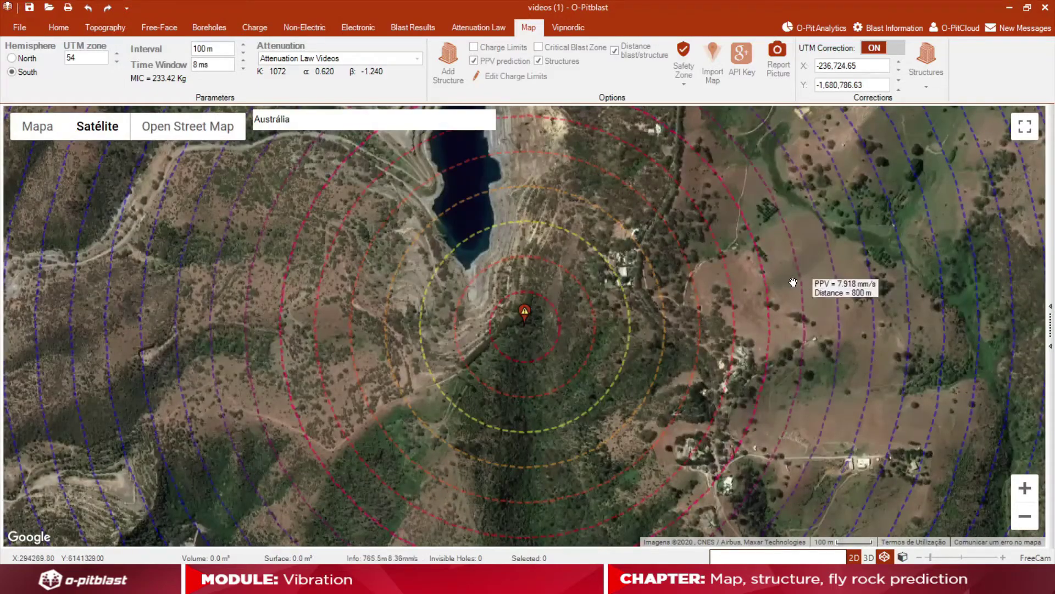
scroll(734, 308, down, 1)
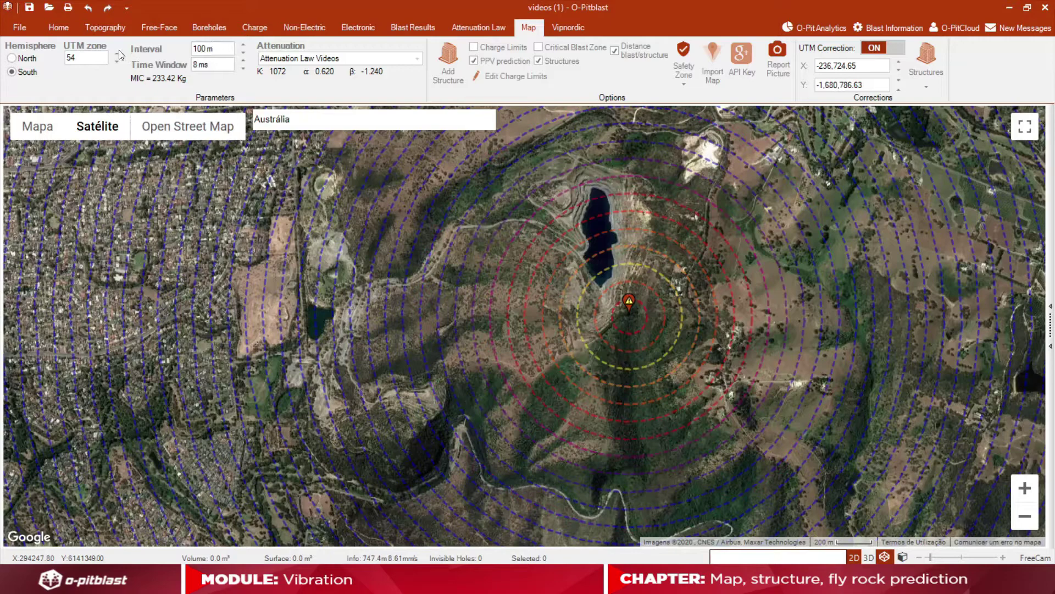
Step: Set the PPV ring interval to 350 m and switch off PPV prediction
double_click(199, 48)
text(5)
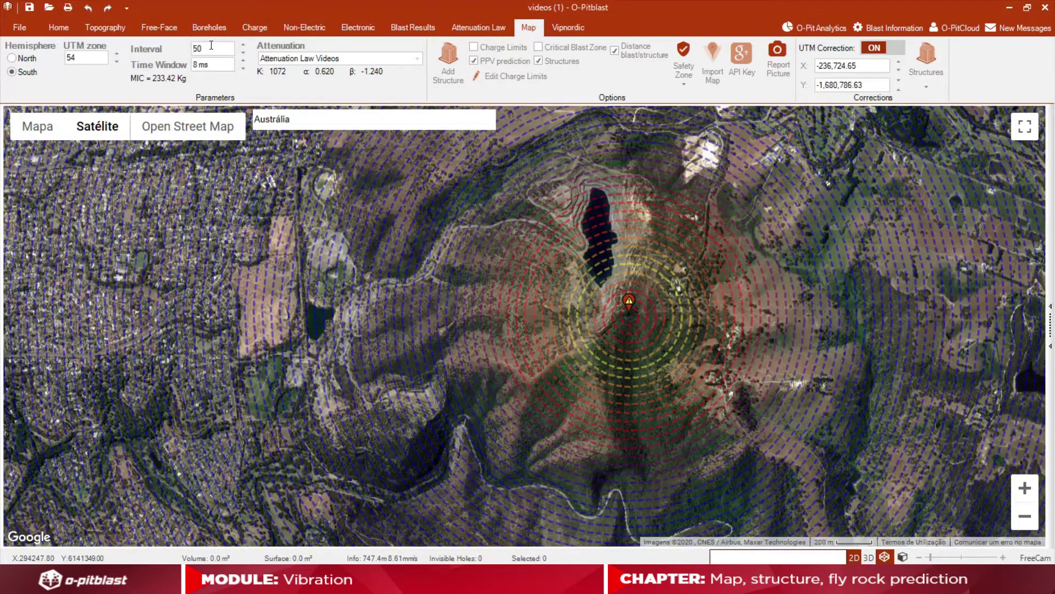
key(Return)
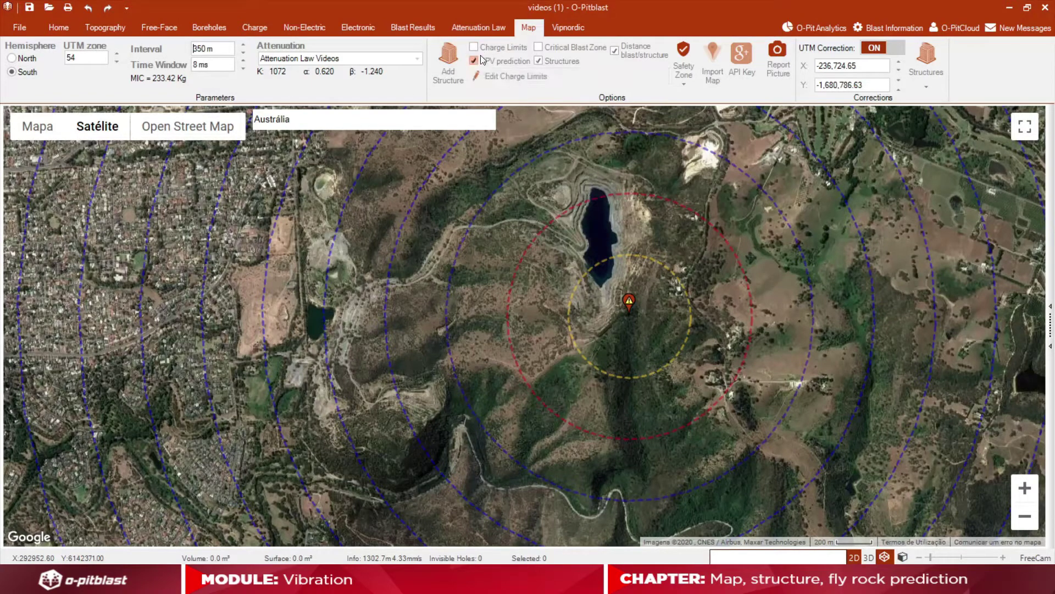
click(453, 67)
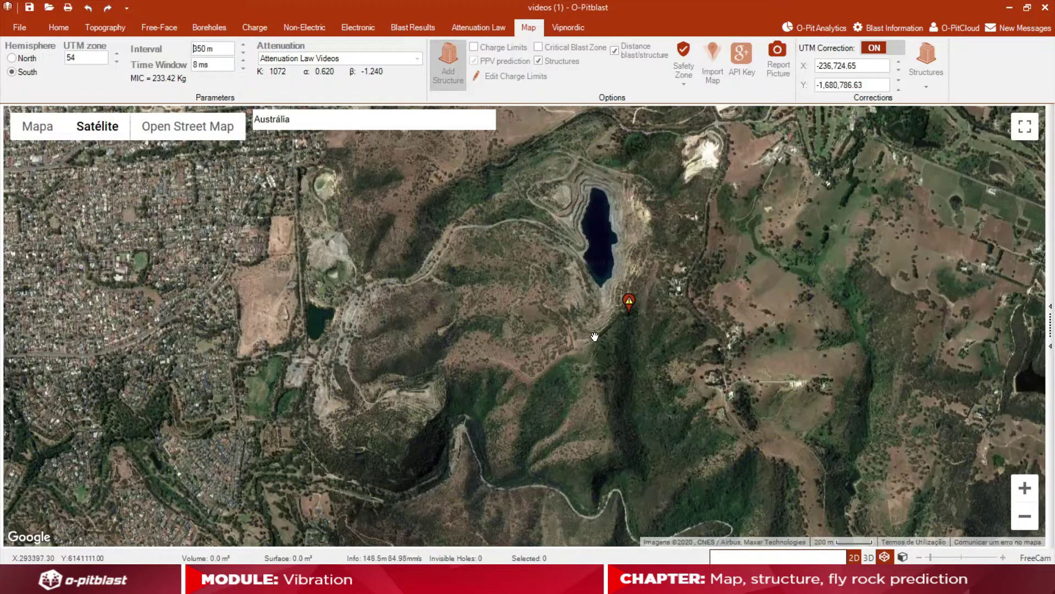
Step: Add a red 'town limit' structure with a 20 mm/s PPV limit in the town west of the pit
click(228, 390)
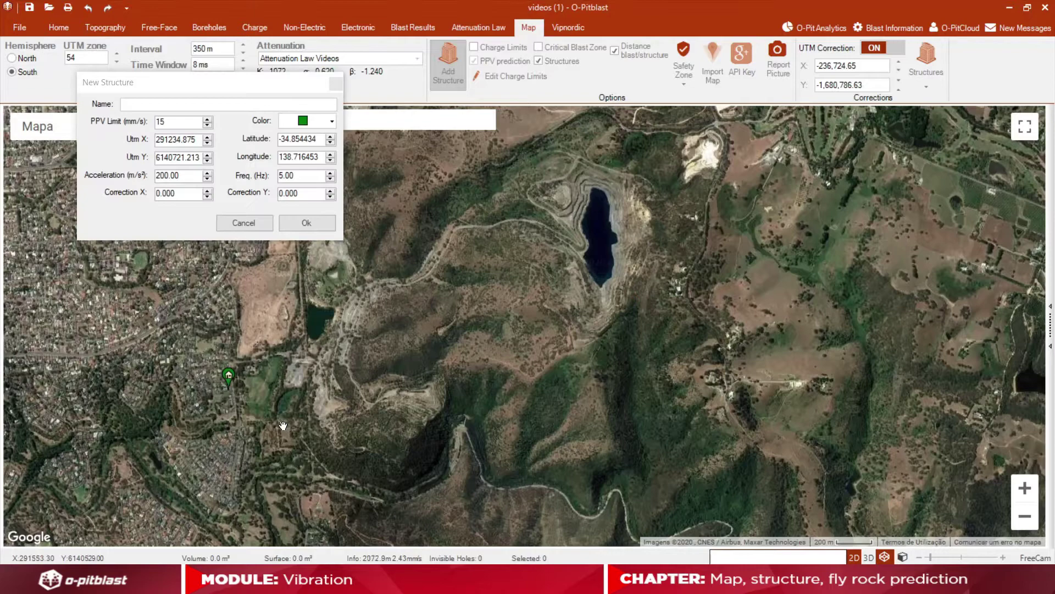
click(154, 105)
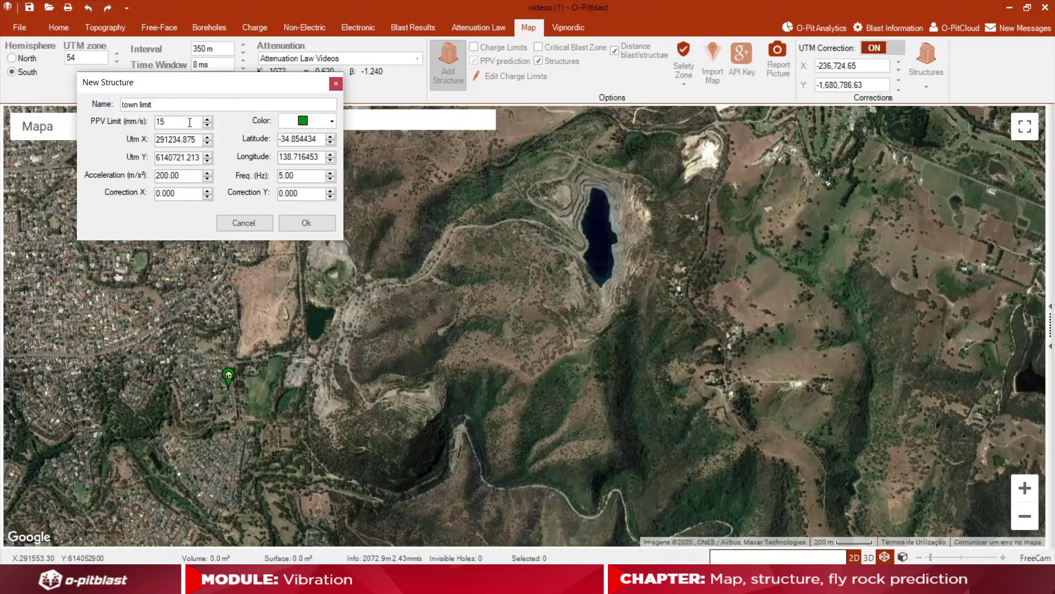
drag(179, 126, 142, 123)
text(2)
click(332, 121)
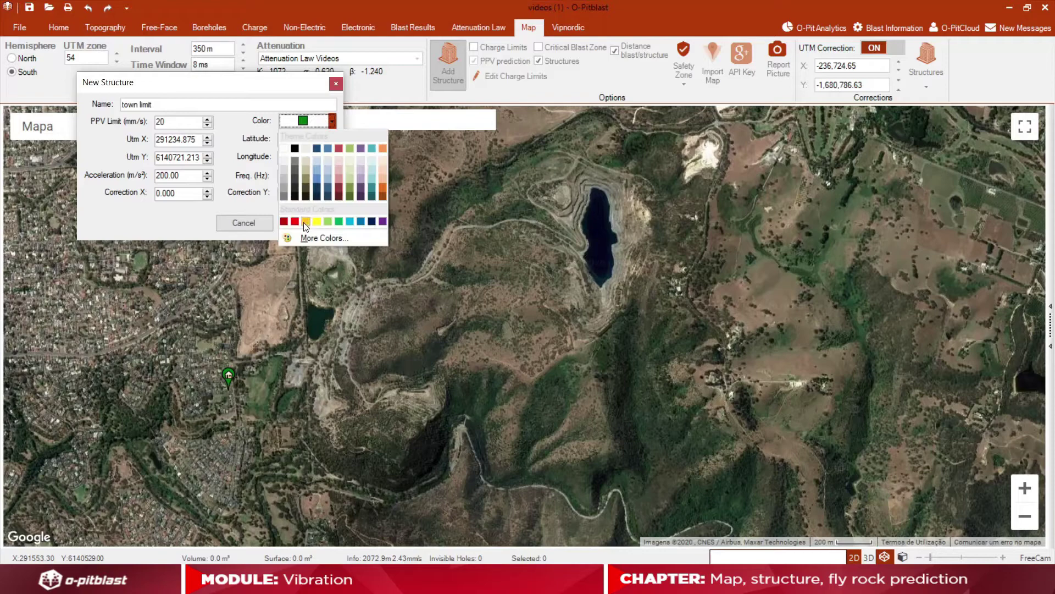
click(294, 222)
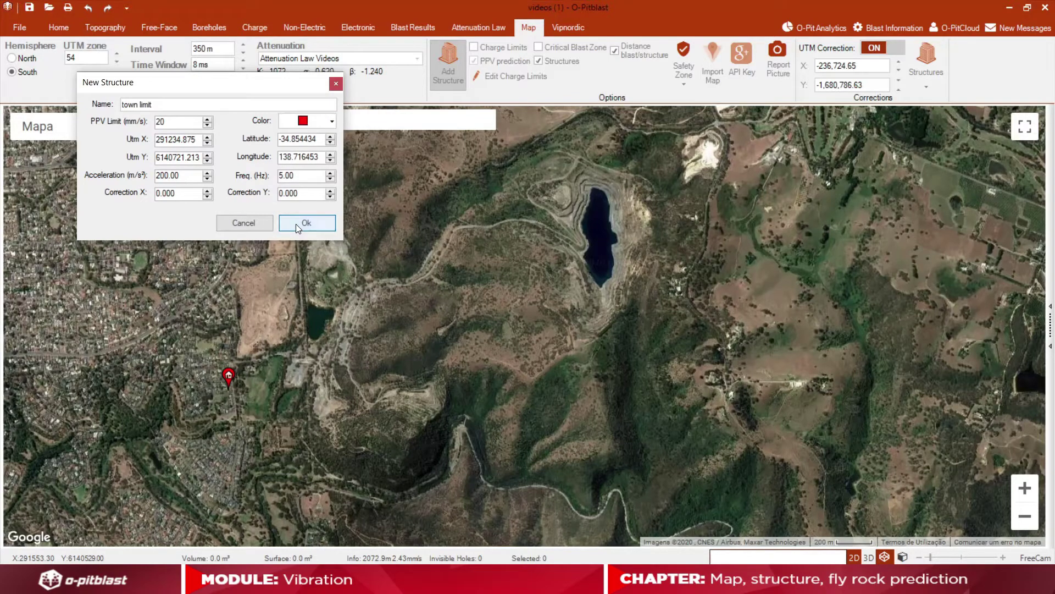
click(299, 226)
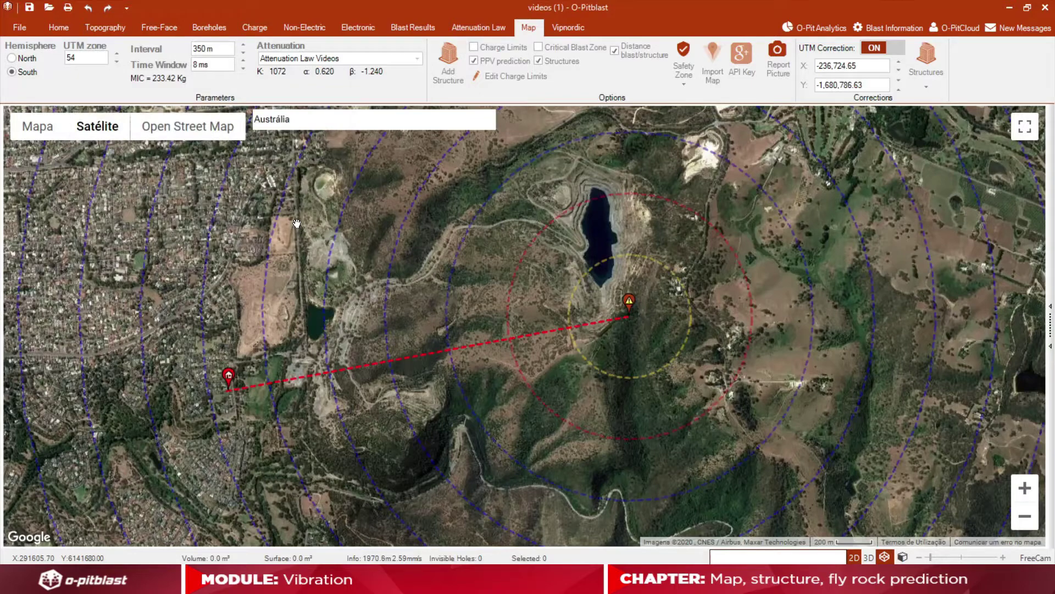
mouse_move(621, 330)
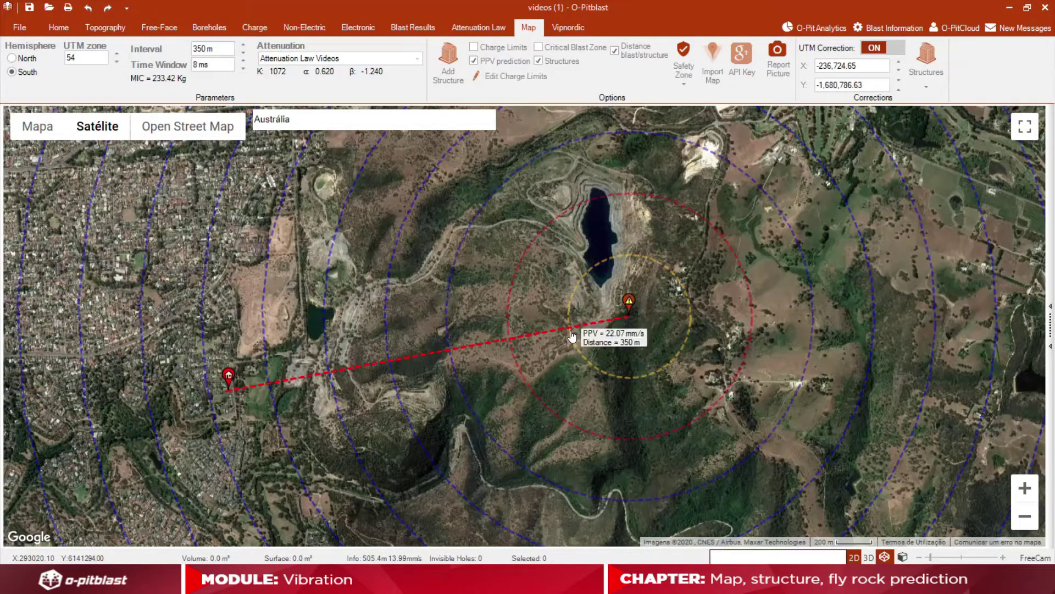
mouse_move(572, 339)
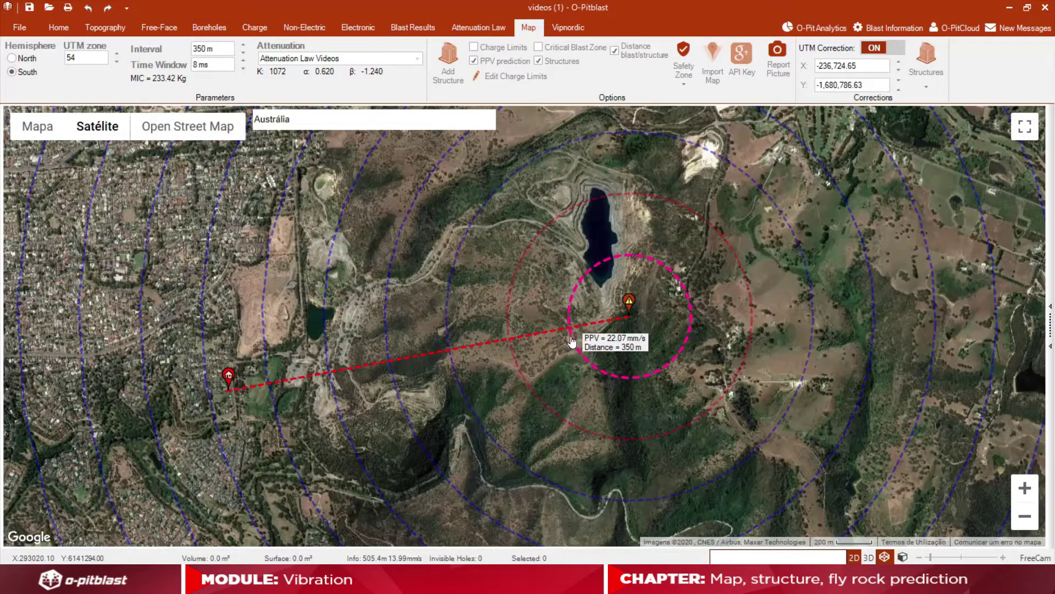
mouse_move(229, 385)
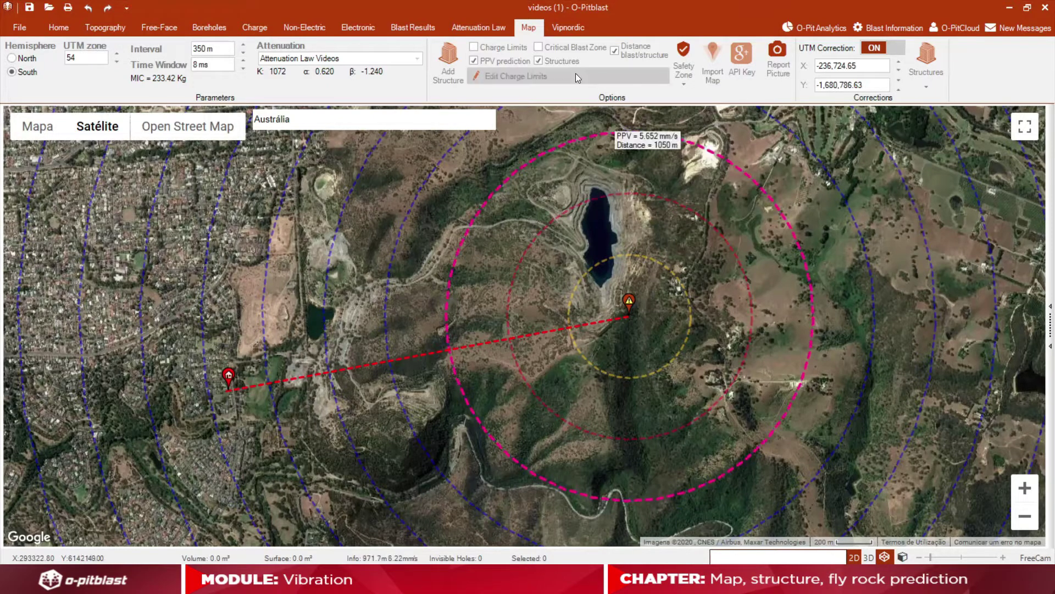
Step: Turn on Charge Limits and inspect the 50, 100, 150 and 200 kg circles around the town limit
click(483, 48)
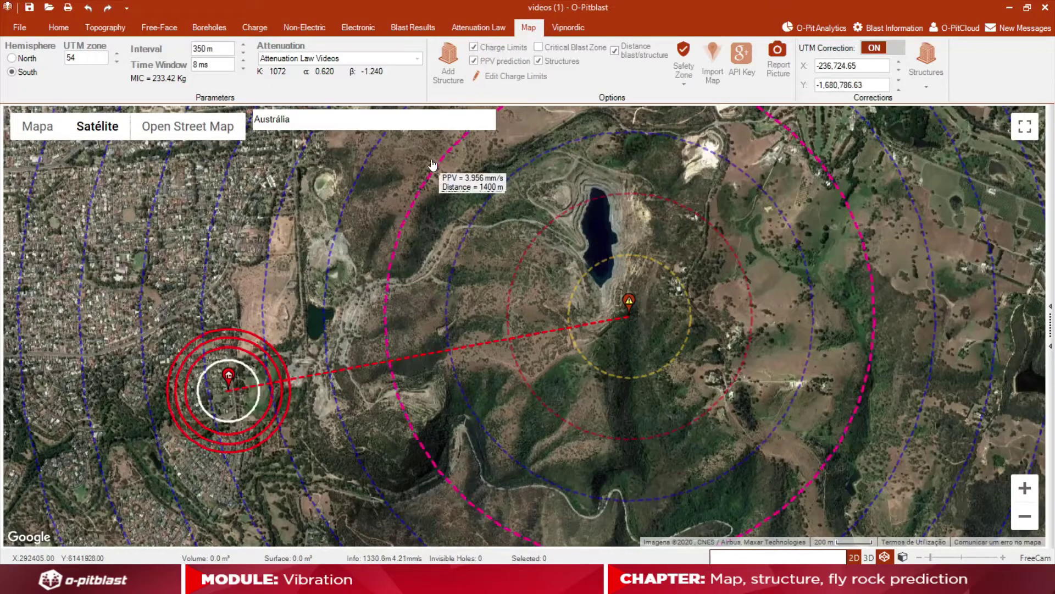
scroll(242, 379, up, 3)
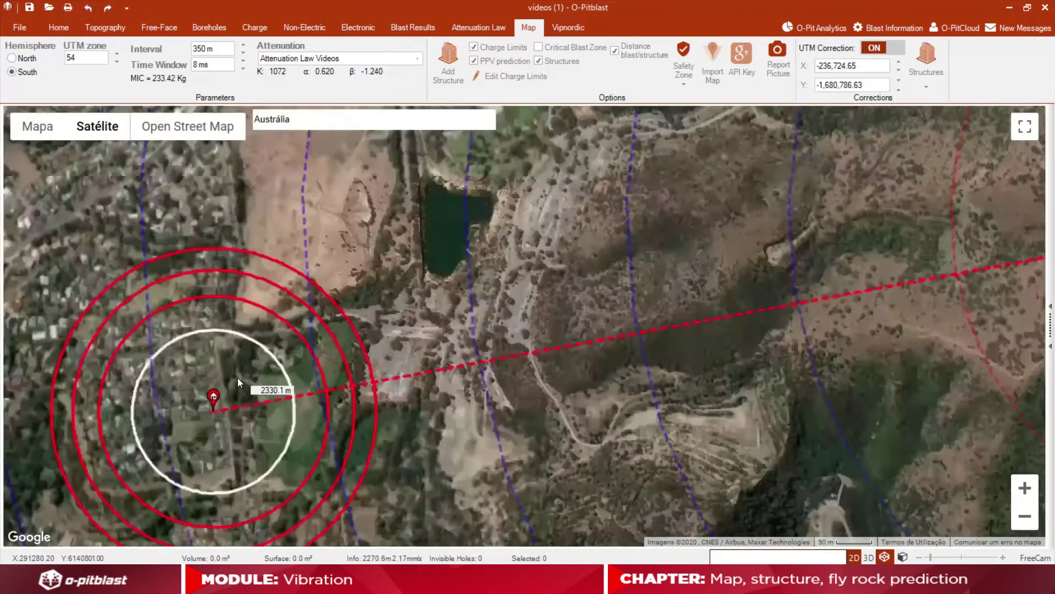
scroll(242, 383, down, 3)
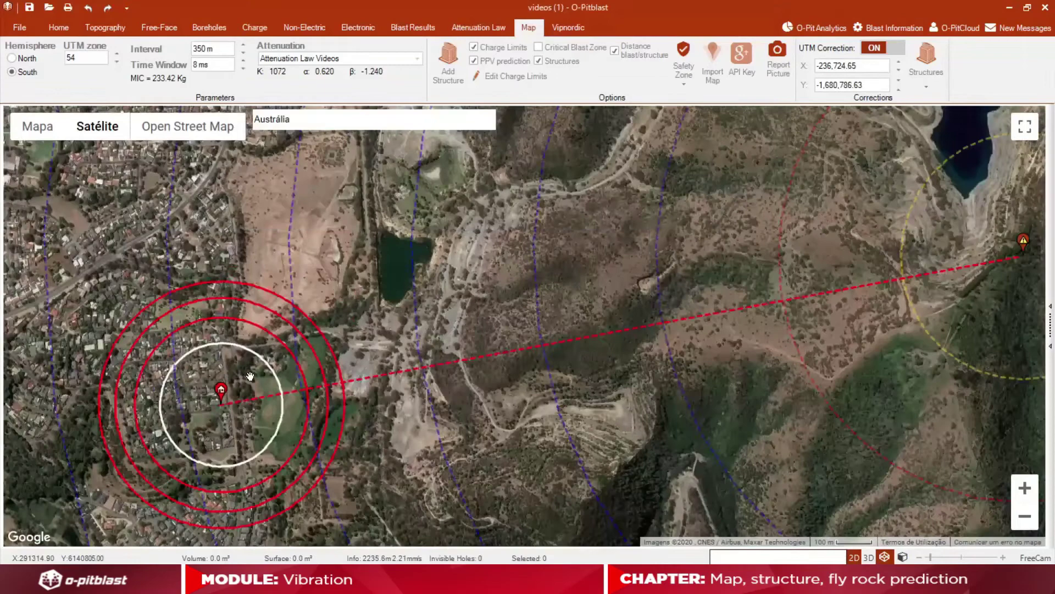
mouse_move(267, 369)
mouse_move(293, 334)
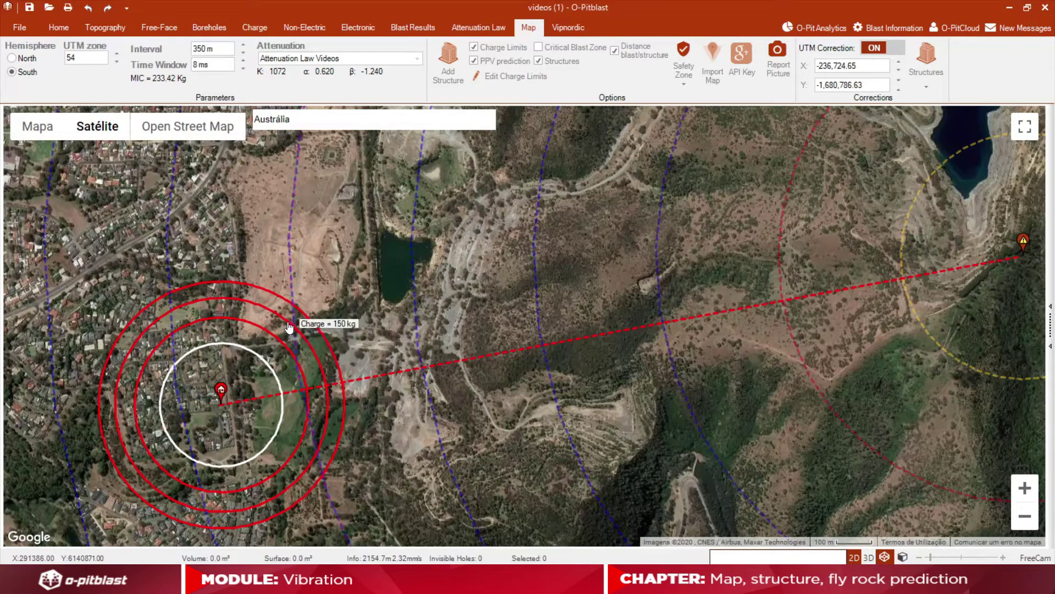
mouse_move(301, 313)
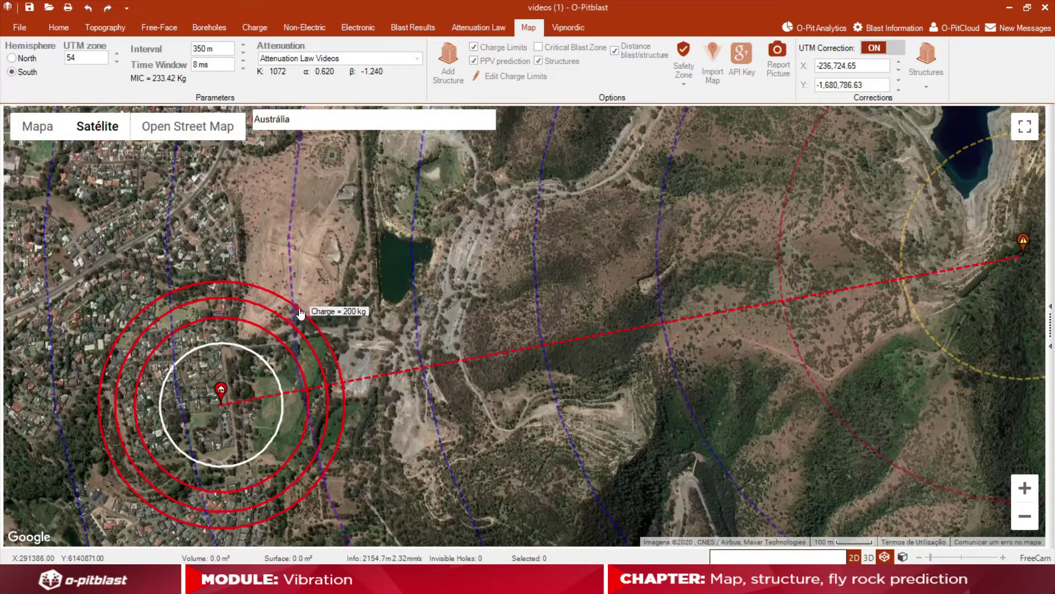
Step: In Edit Charge Limits, colour the 100 kg and 150 kg circles orange
click(509, 77)
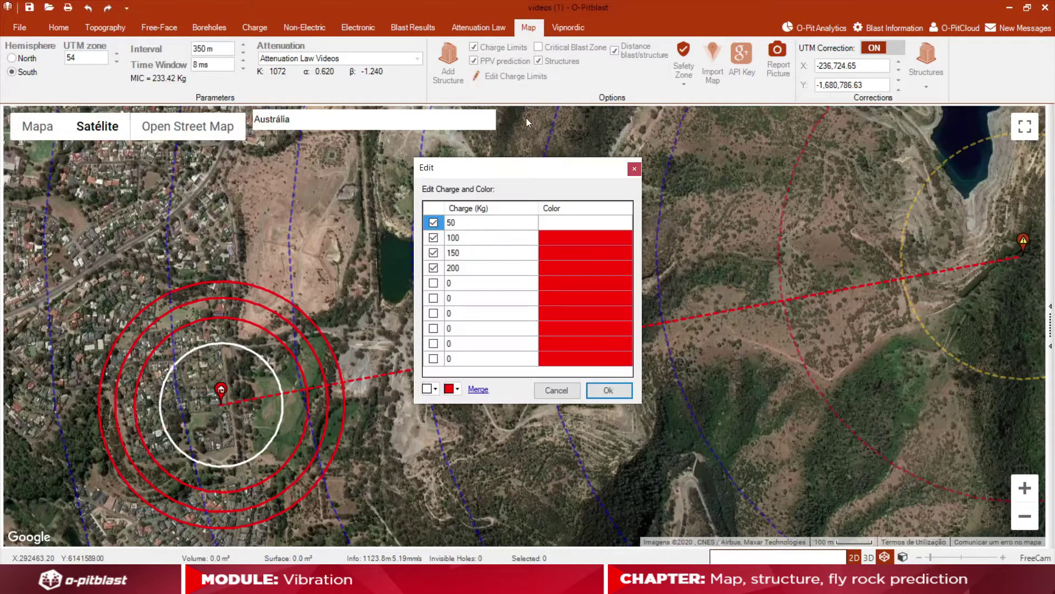
click(558, 237)
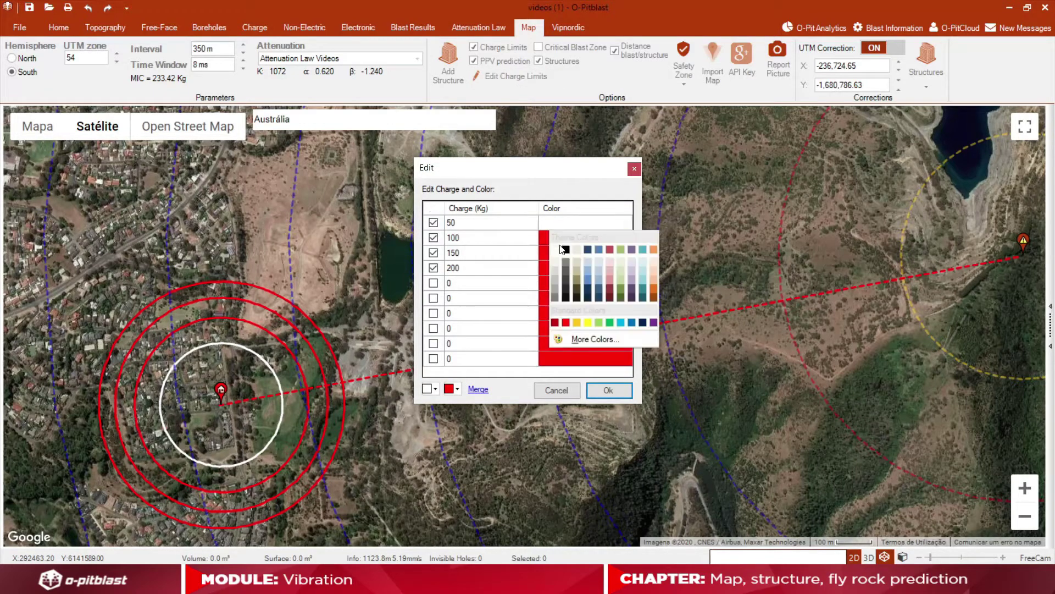
click(577, 272)
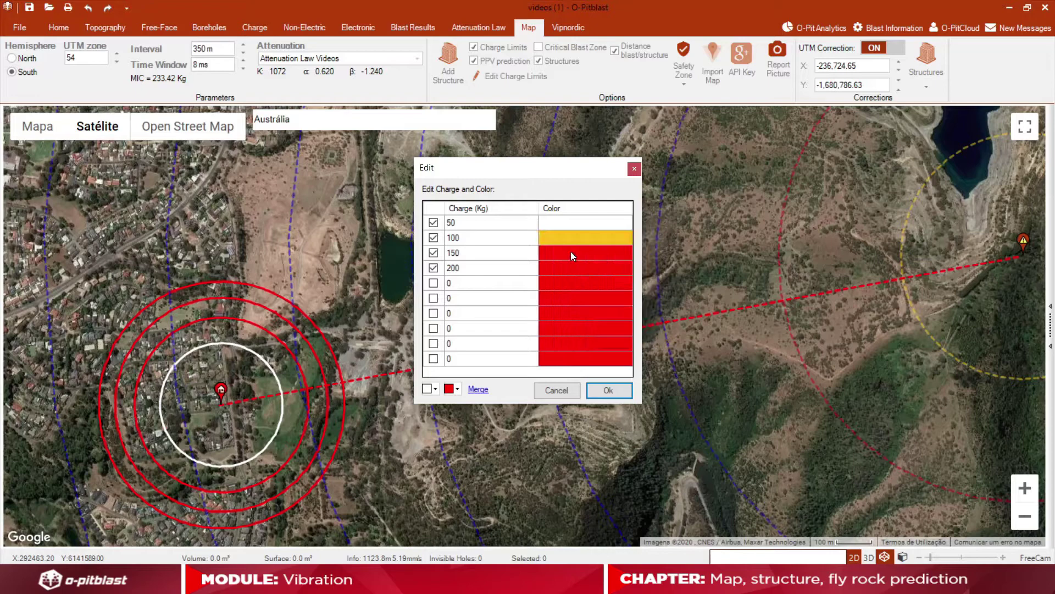
click(570, 252)
click(590, 338)
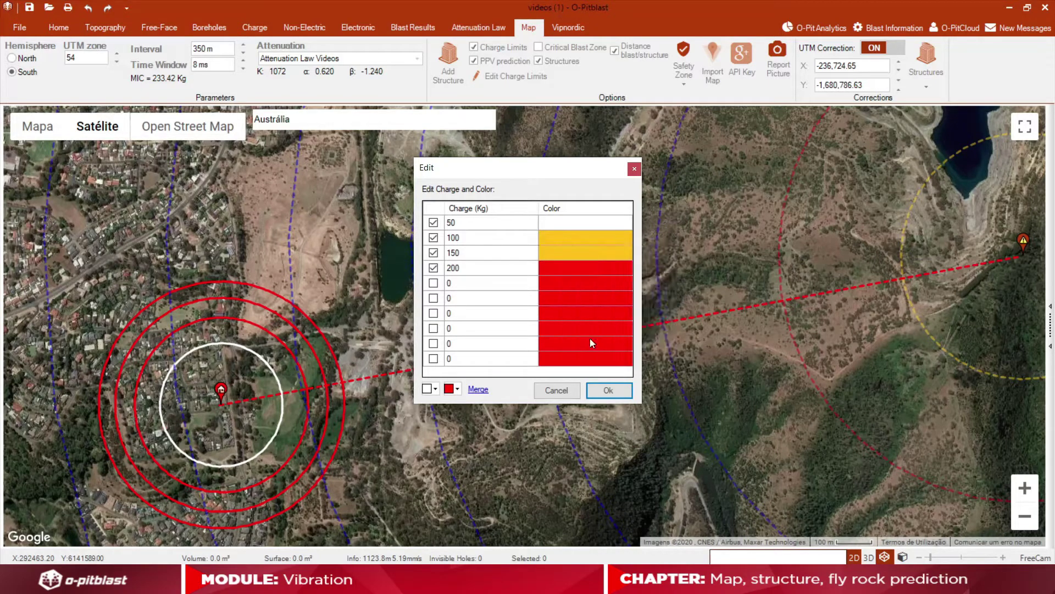
click(599, 388)
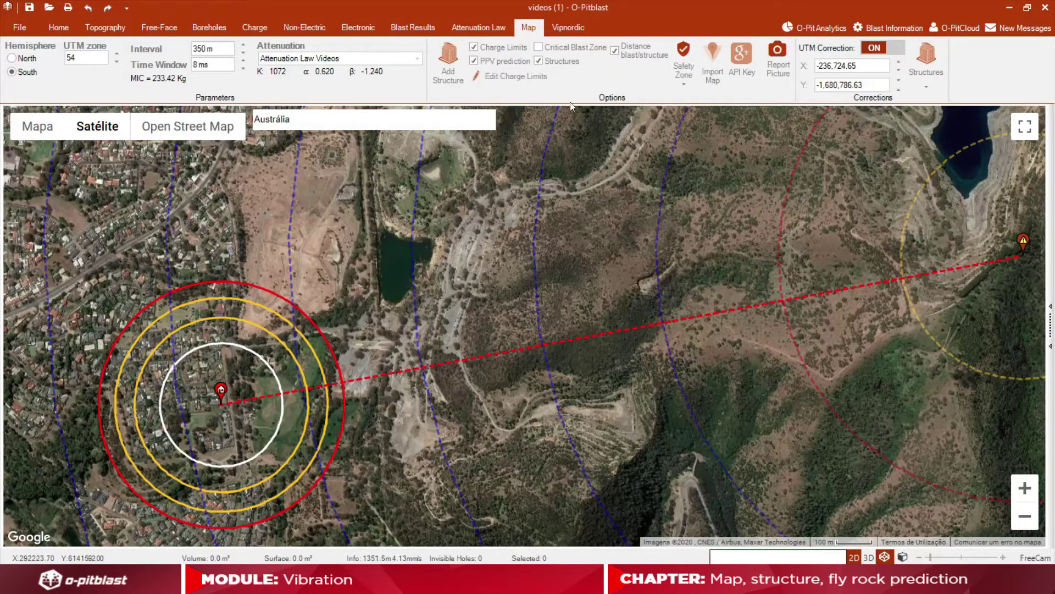
Step: Turn on Critical Blast Zone and check its black 233 kg circle around the town limit
click(539, 47)
mouse_move(337, 360)
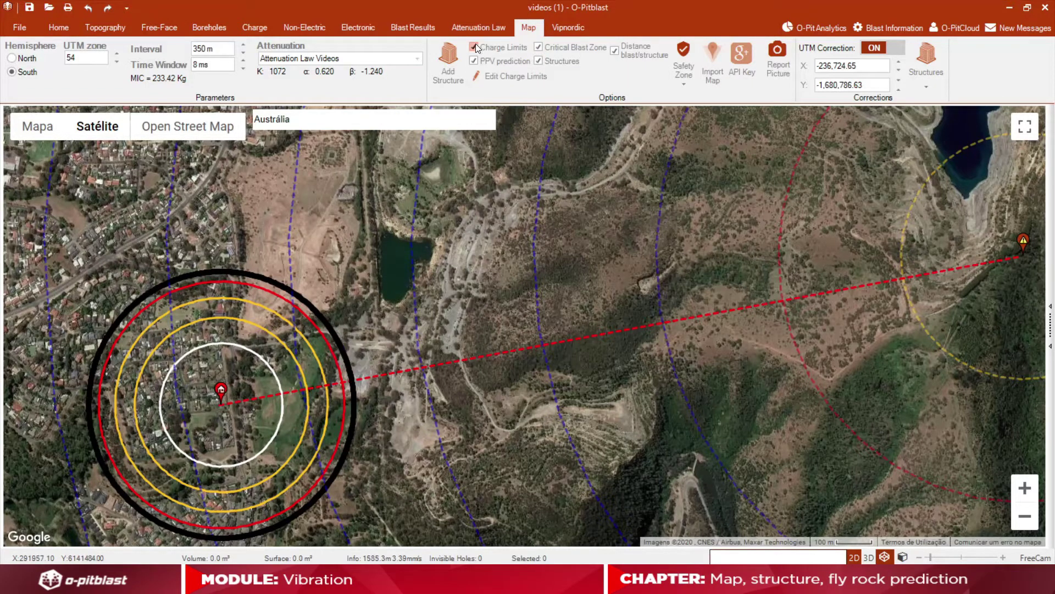
mouse_move(332, 324)
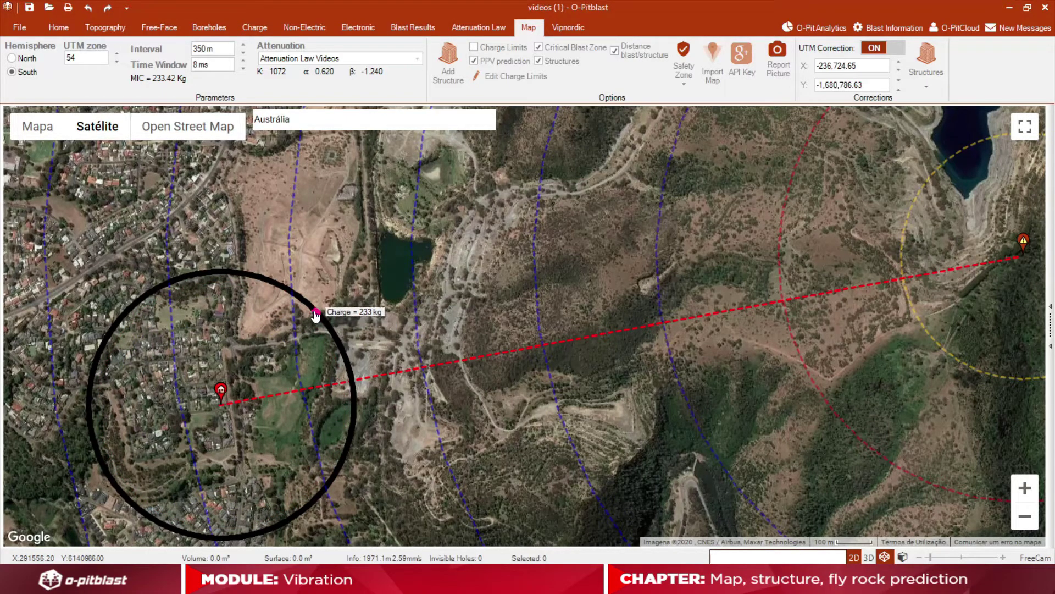
Step: Hide the critical blast zone, zoom to the flyrock safety outline, and open File > Options
click(538, 48)
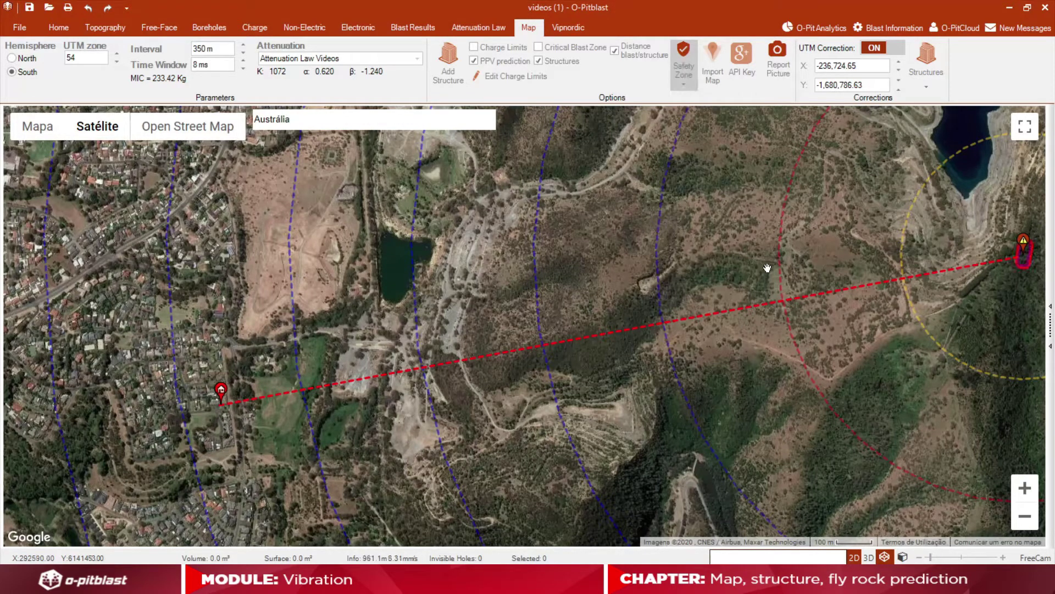
drag(825, 331, 592, 382)
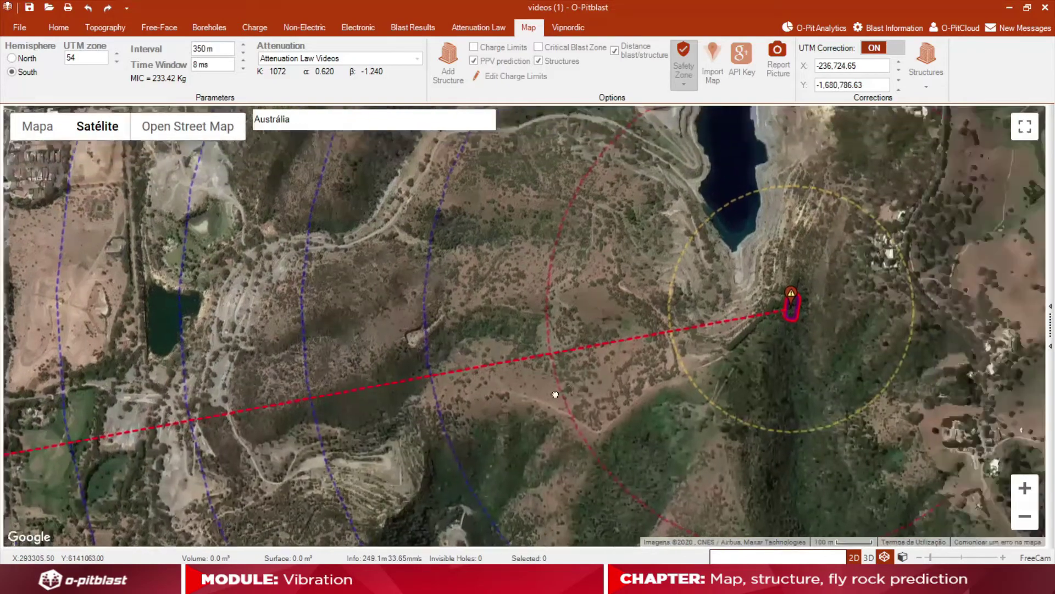
scroll(740, 358, up, 2)
scroll(749, 368, up, 2)
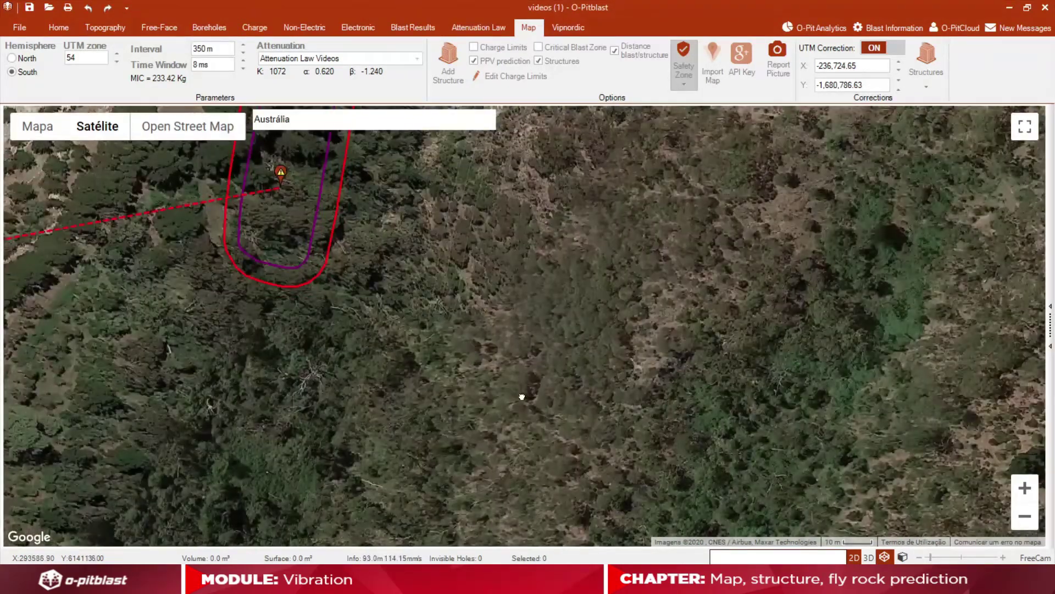
mouse_move(522, 396)
mouse_down()
mouse_move(653, 499)
mouse_move(663, 463)
mouse_up()
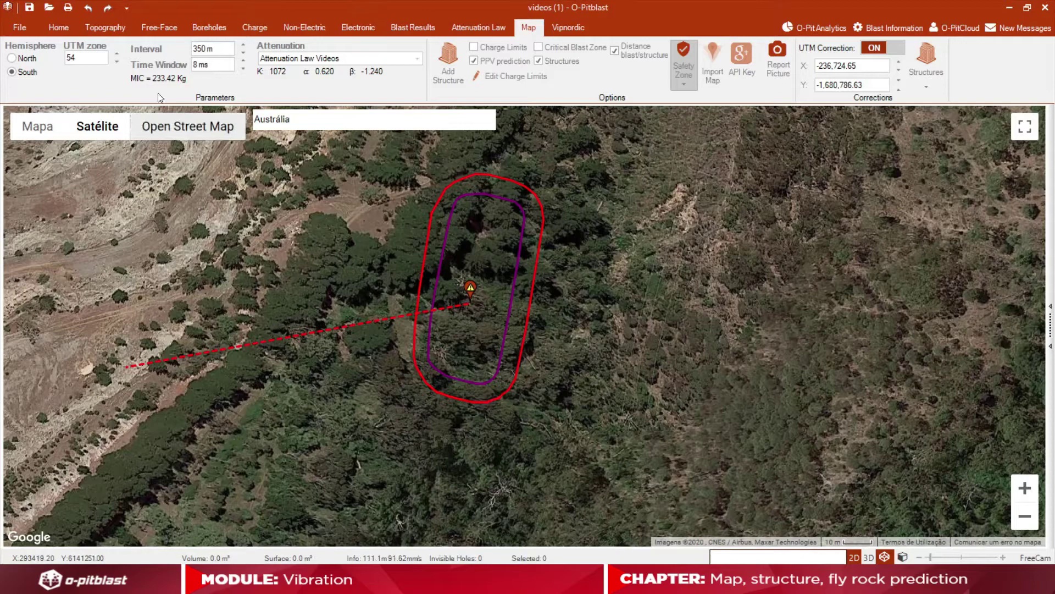
click(22, 29)
click(36, 233)
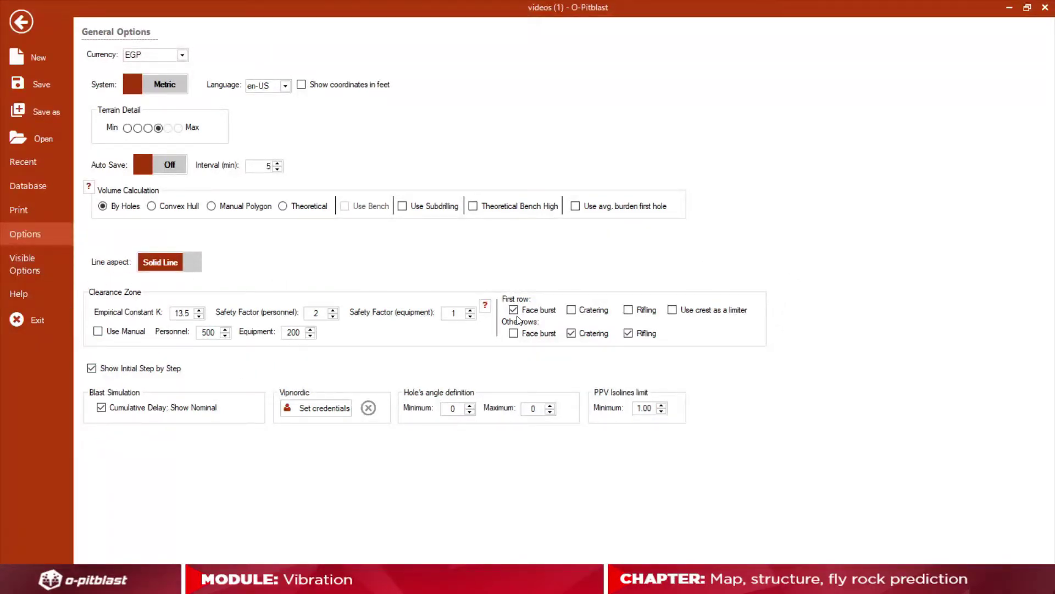
Step: Review the flyrock clearance help, then enable Use crest as a limiter for the first row
click(486, 305)
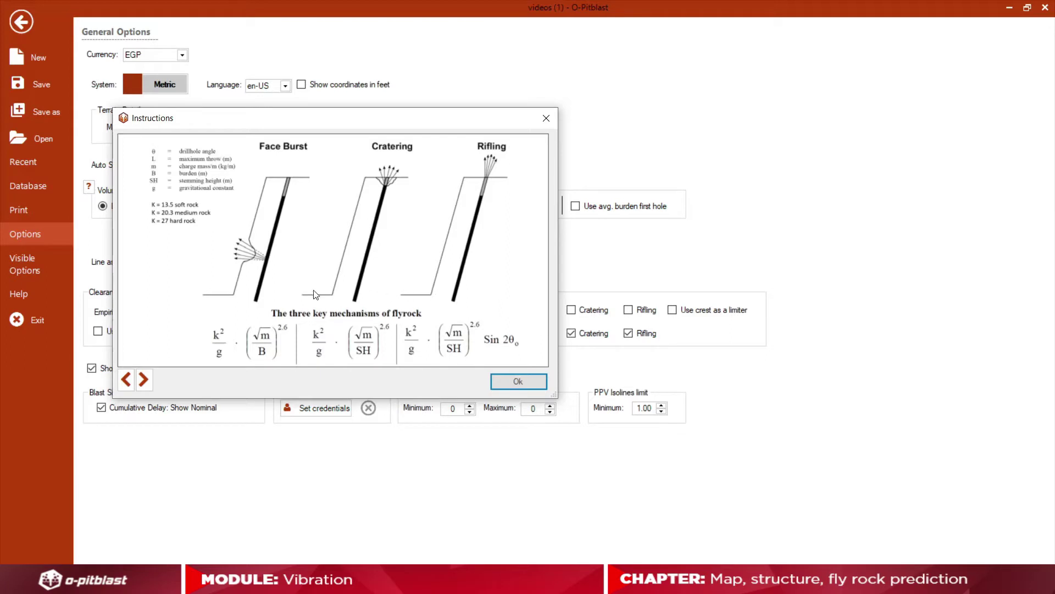
click(143, 381)
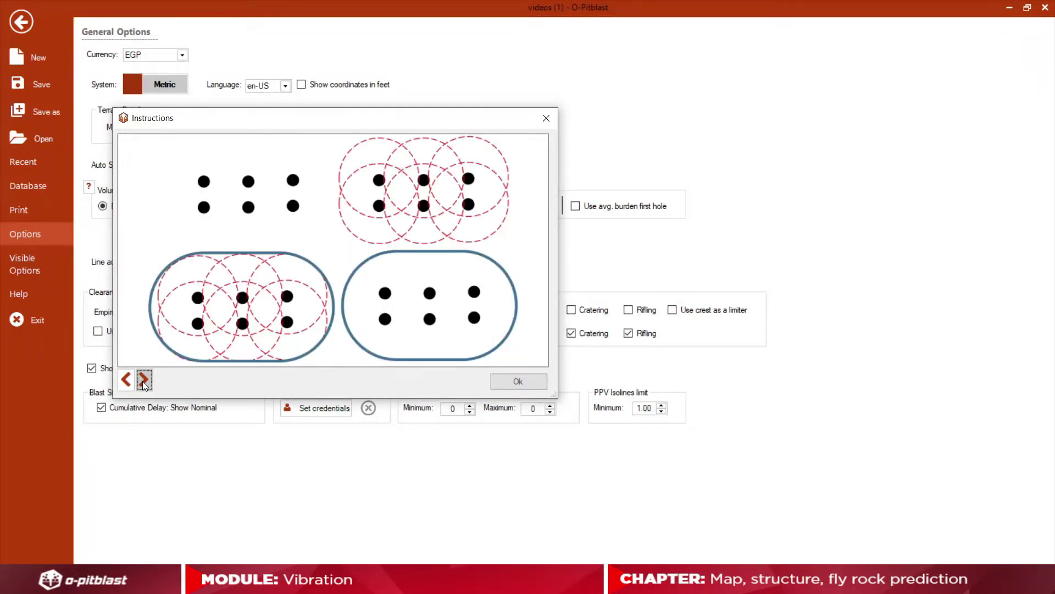
click(143, 380)
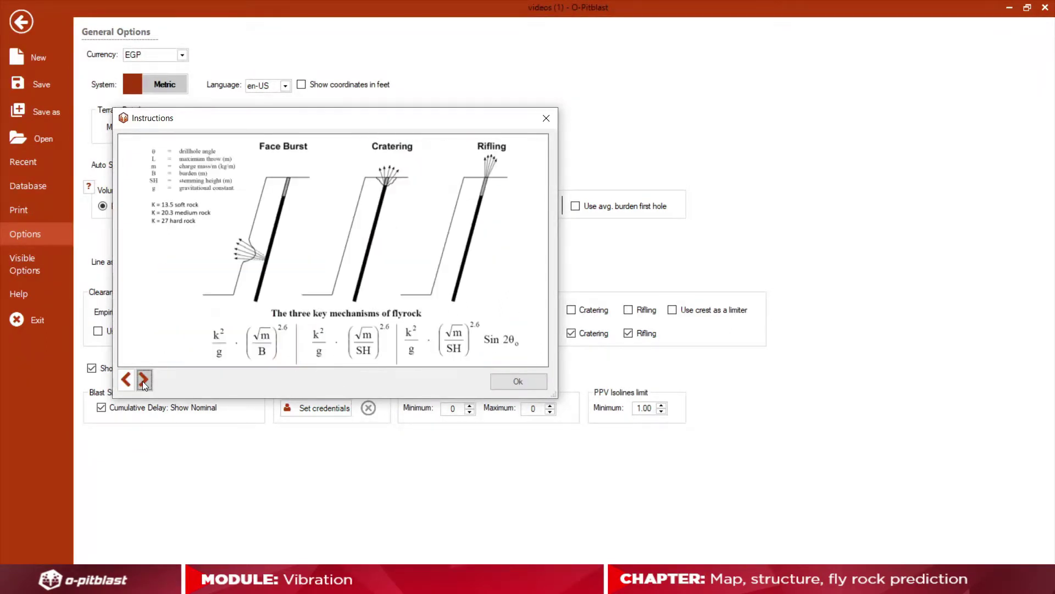
click(498, 383)
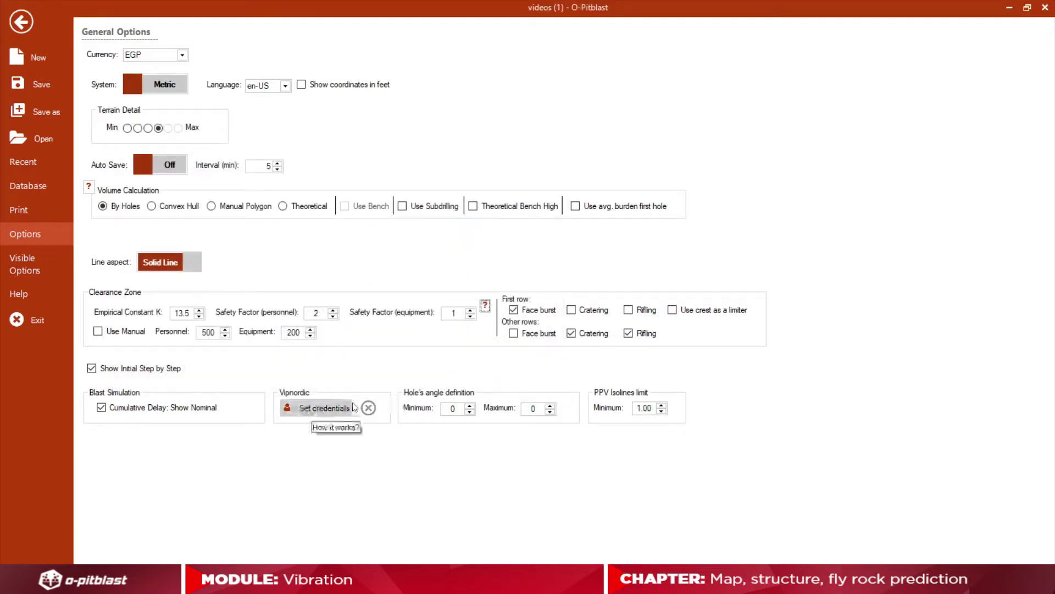
click(673, 312)
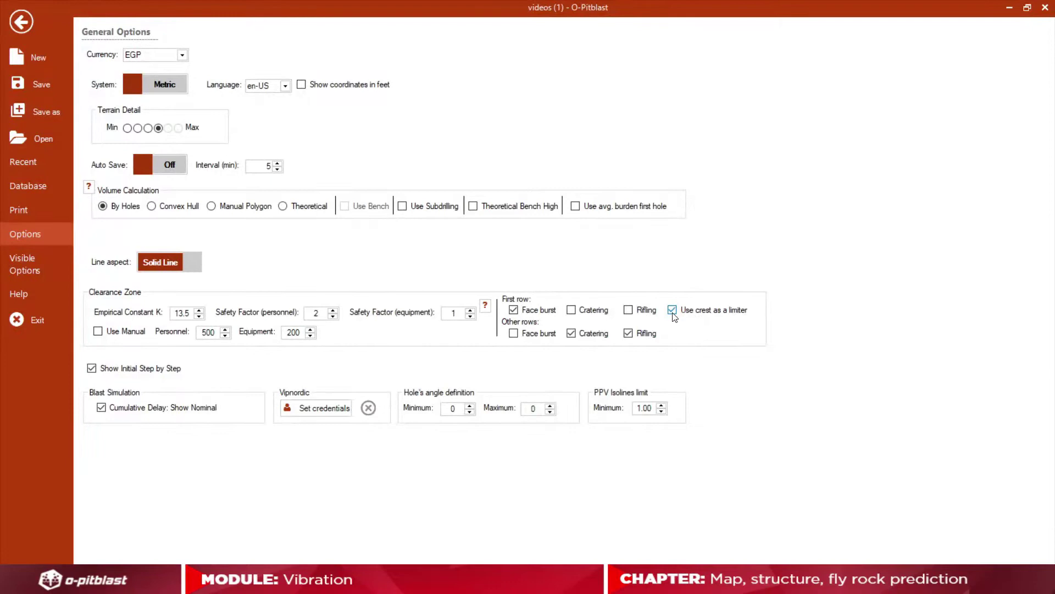